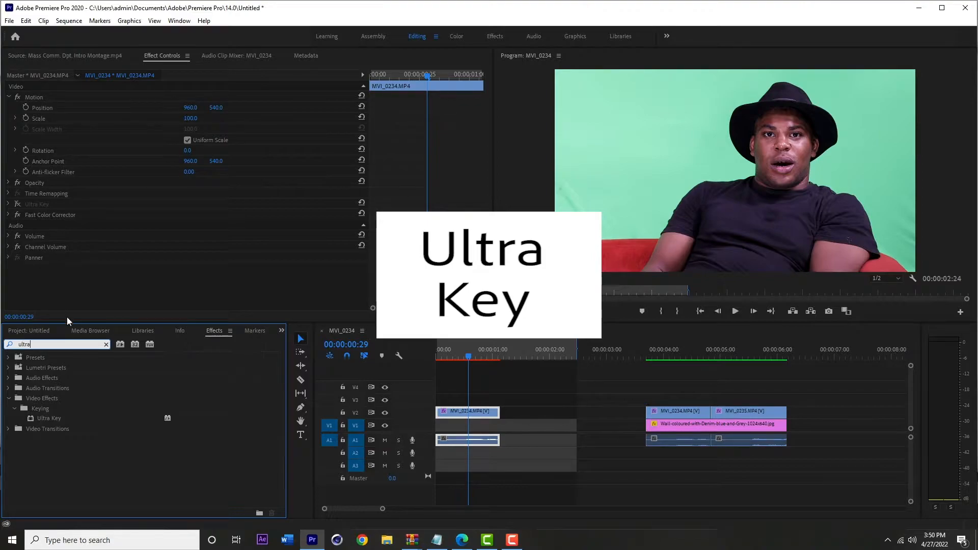
- Apply the Ultra Key effect from the Keying video effects to the first MVI_0234.MP4 clip on track V2
{"action": "left_click", "coordinate": [107, 345]}
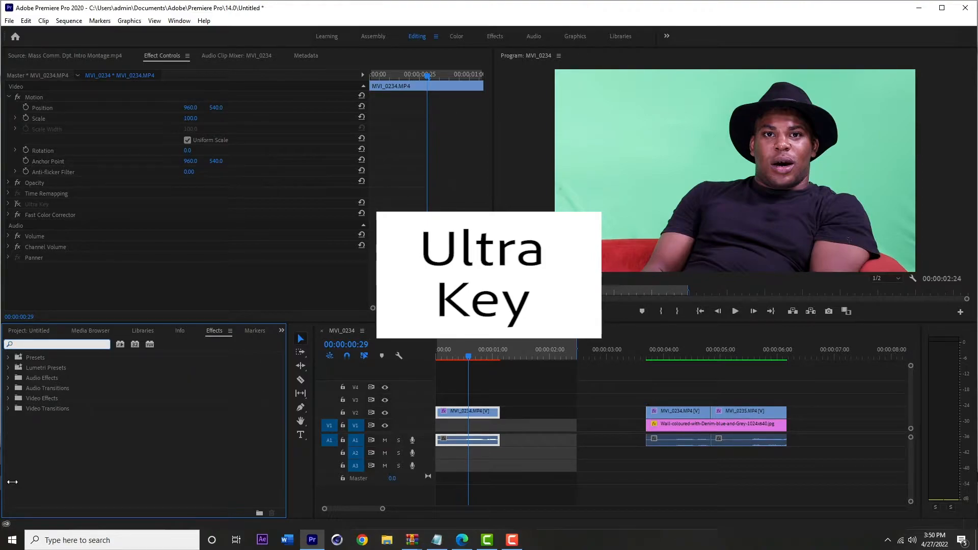
{"action": "left_click", "coordinate": [10, 399]}
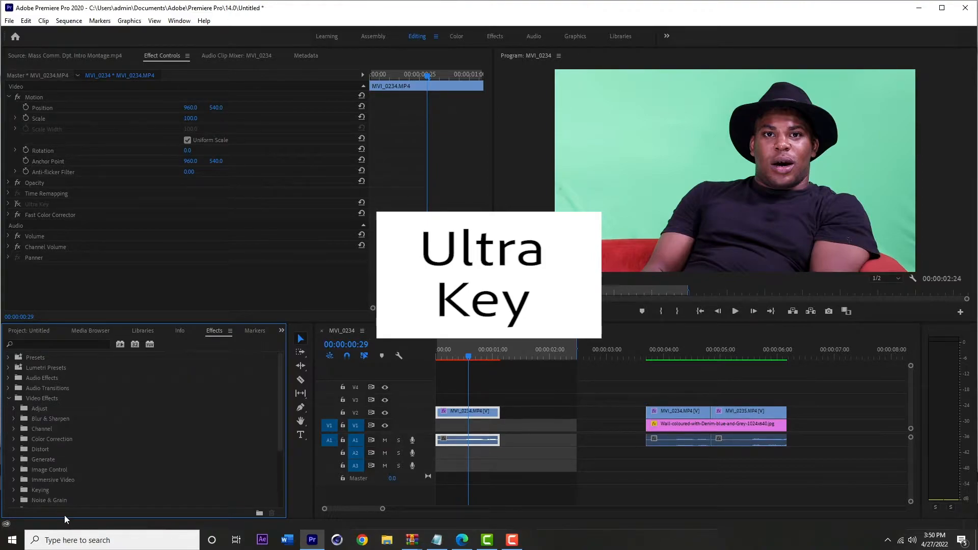
{"action": "scroll", "coordinate": [47, 487], "scroll_direction": "down", "scroll_amount": 1}
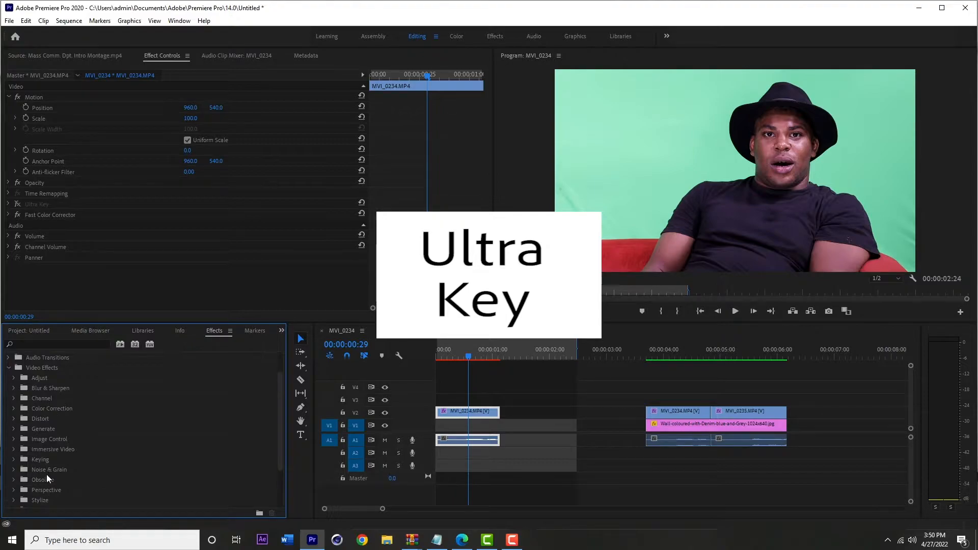
{"action": "left_click", "coordinate": [21, 458]}
{"action": "scroll", "coordinate": [75, 448], "scroll_direction": "down", "scroll_amount": 3}
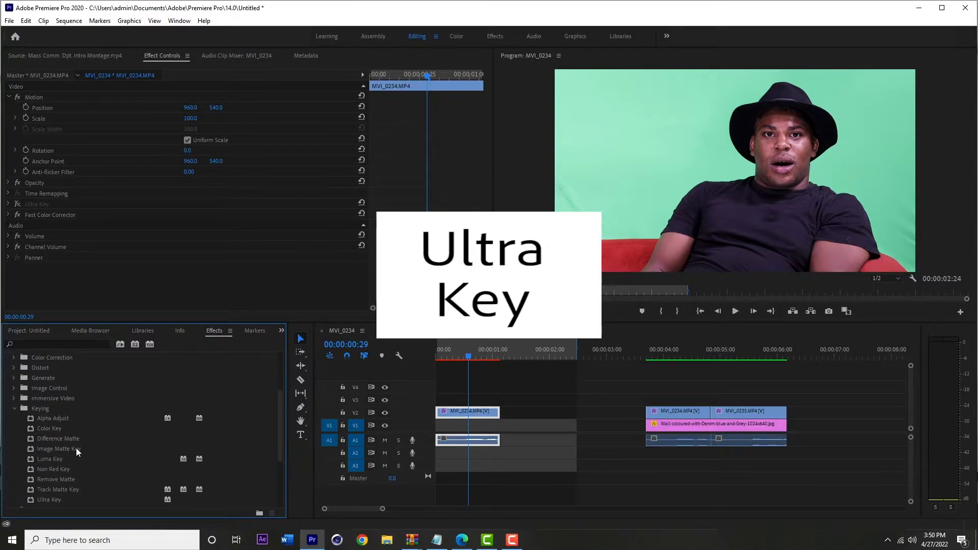
{"action": "left_click_drag", "start_coordinate": [72, 466], "coordinate": [479, 412]}
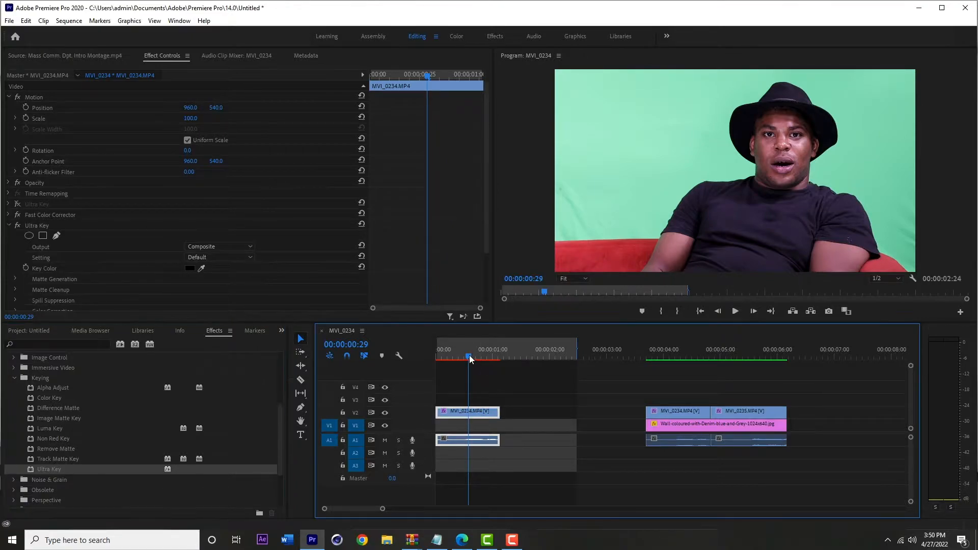
- Sample the green backdrop beside the man as the Key Color of the newly added Ultra Key effect
{"action": "left_click_drag", "start_coordinate": [486, 218], "coordinate": [488, 278]}
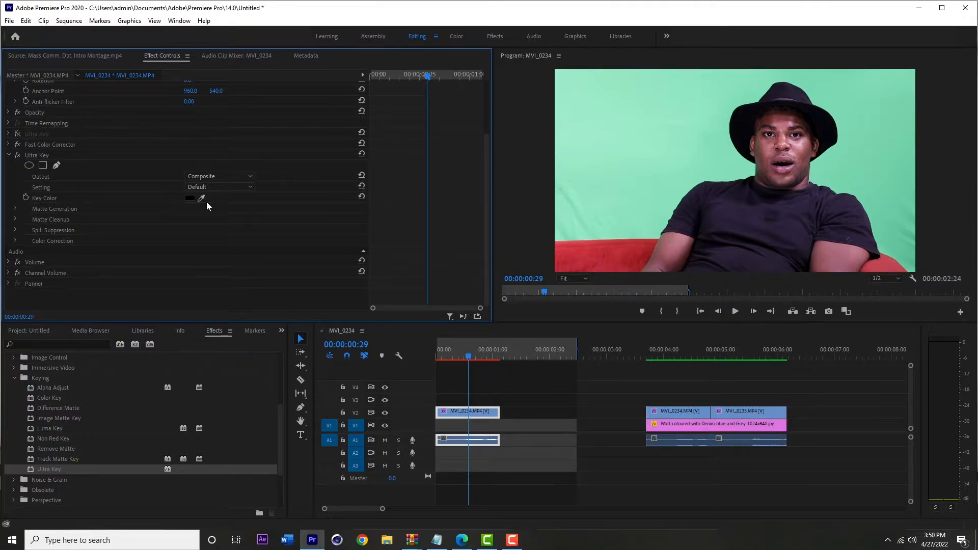
{"action": "left_click", "coordinate": [37, 155]}
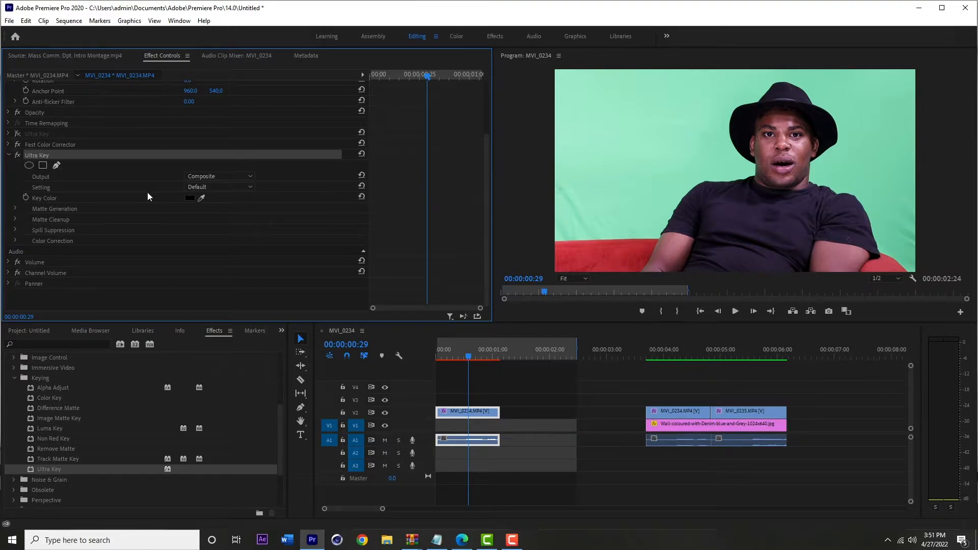
{"action": "left_click", "coordinate": [201, 198]}
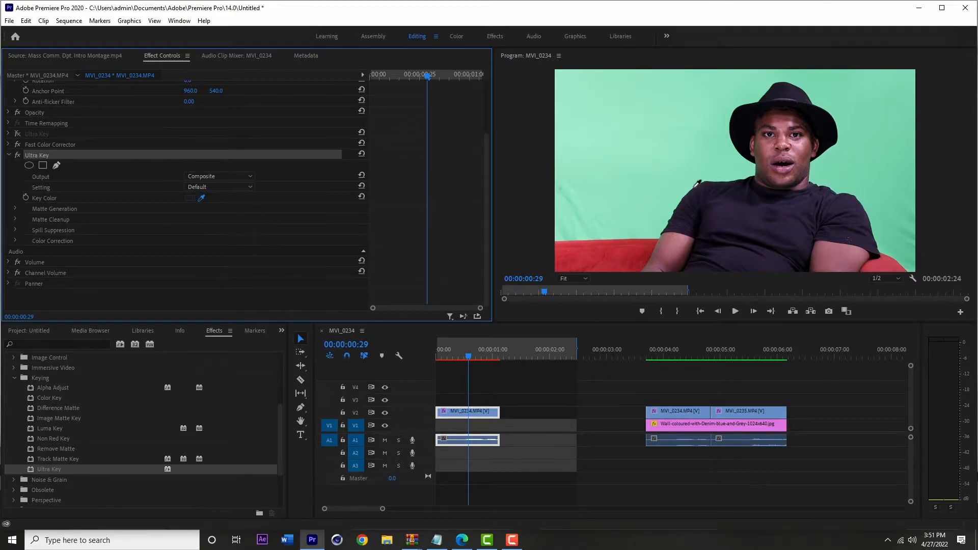
{"action": "left_click", "coordinate": [645, 240]}
{"action": "left_click", "coordinate": [755, 168]}
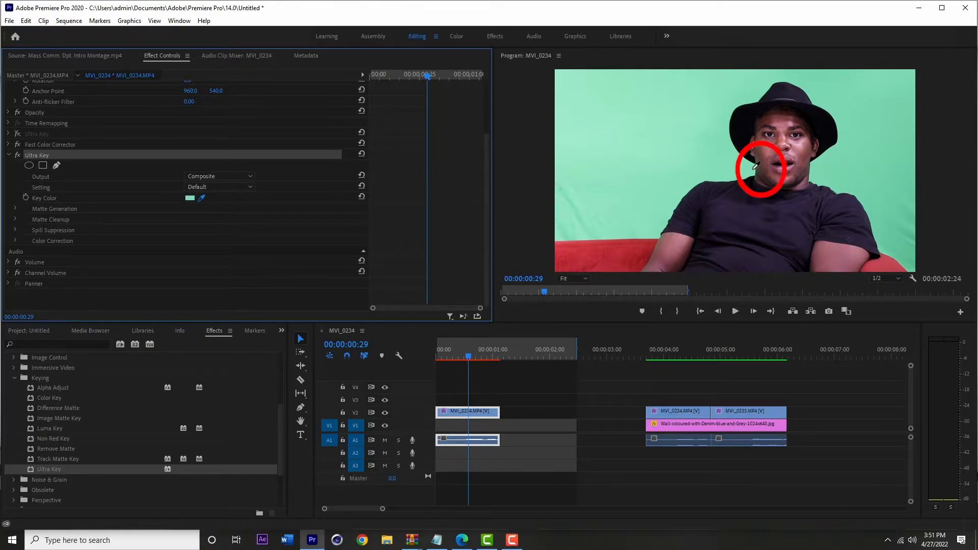
{"action": "left_click", "coordinate": [755, 168]}
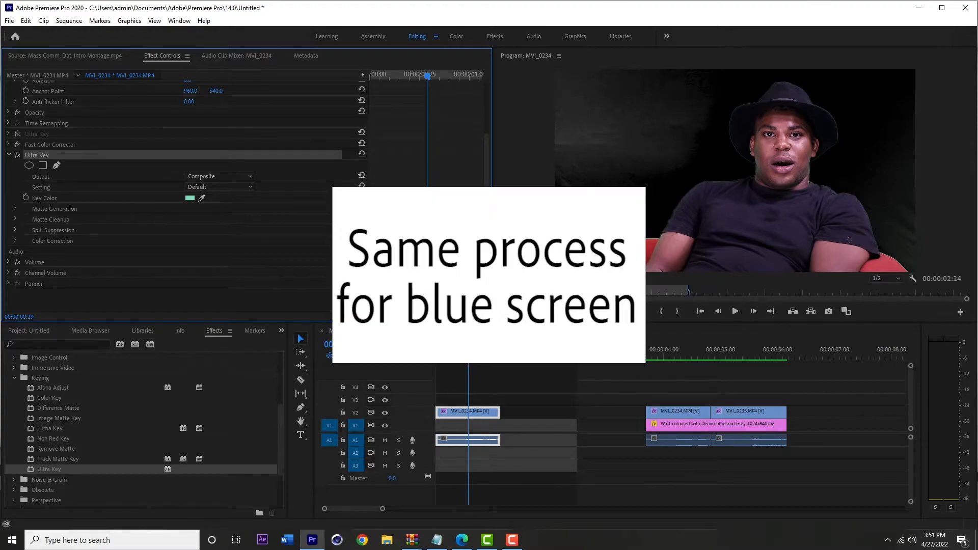
- Place the Wall-coloured-with-Denim-blue-and-Grey image on V1 beneath the keyed clip and set its scale to 188
{"action": "left_click", "coordinate": [281, 330]}
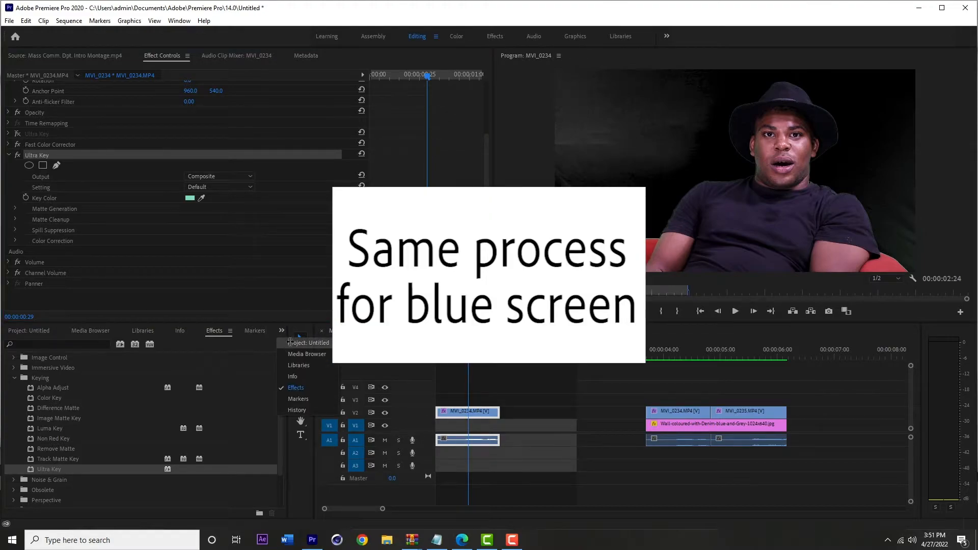
{"action": "left_click", "coordinate": [288, 342]}
{"action": "left_click", "coordinate": [61, 398]}
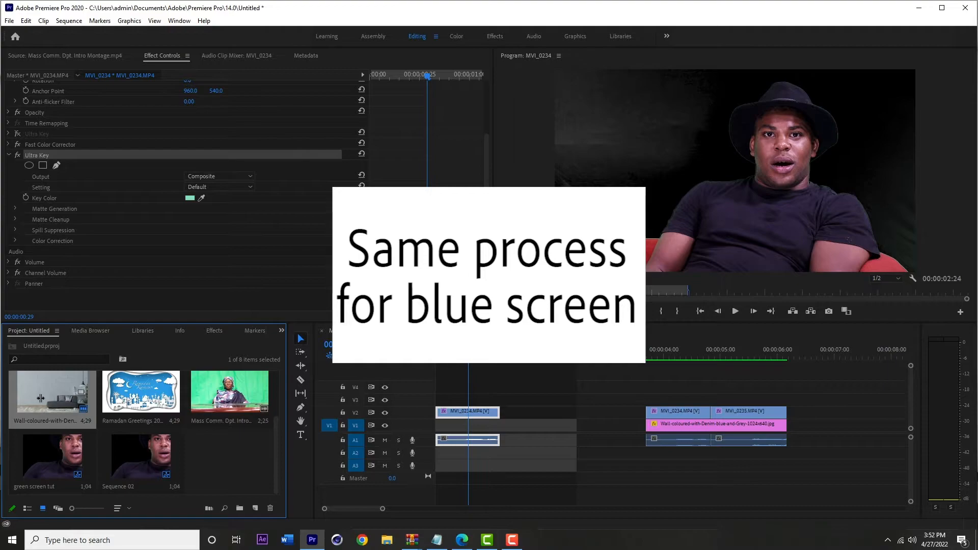
{"action": "left_click_drag", "start_coordinate": [46, 396], "coordinate": [143, 400]}
{"action": "left_click_drag", "start_coordinate": [454, 400], "coordinate": [452, 426]}
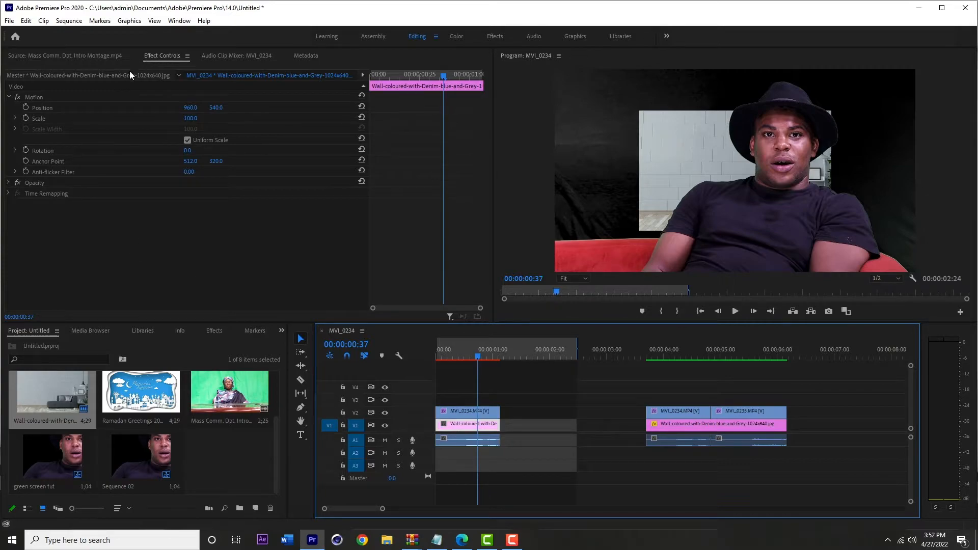
{"action": "left_click", "coordinate": [16, 117]}
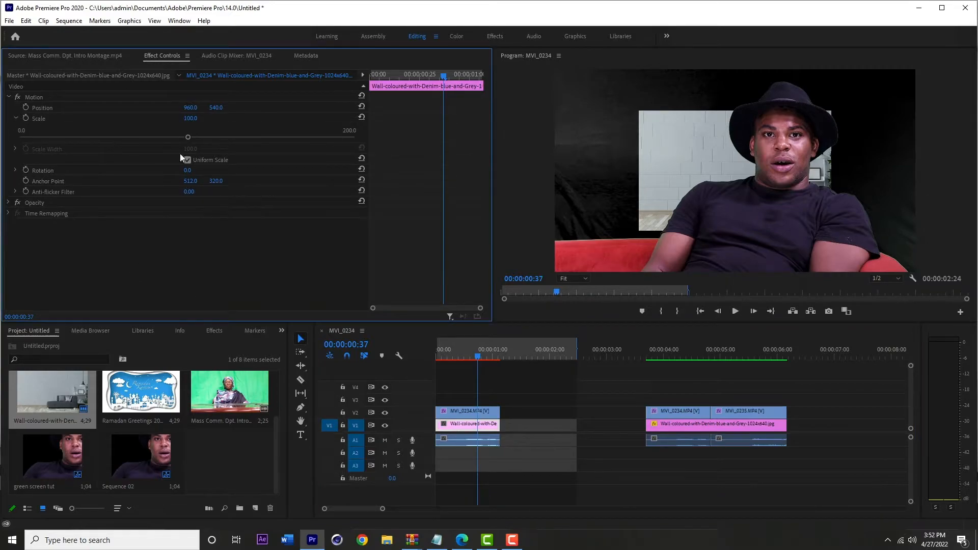
{"action": "left_click_drag", "start_coordinate": [193, 121], "coordinate": [204, 118]}
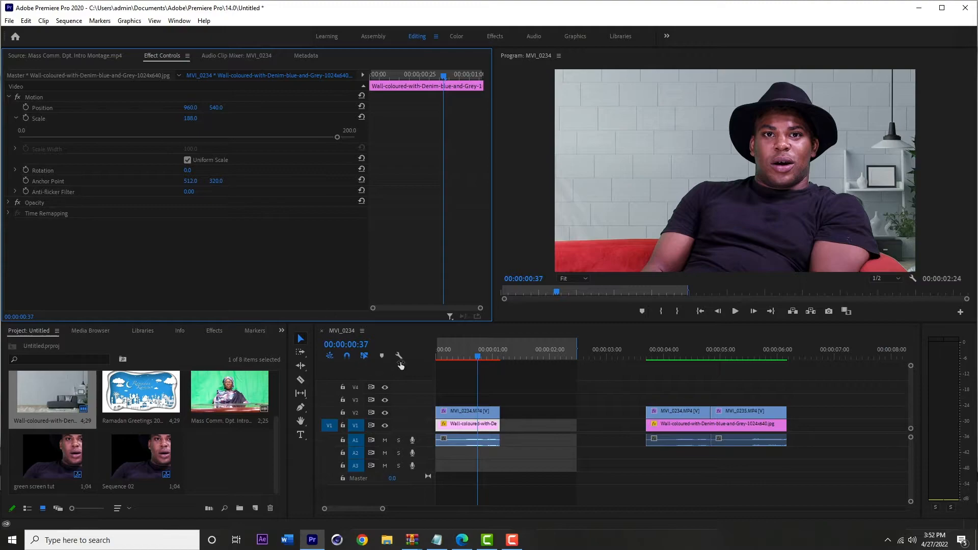
- On the keyed MVI_0234.MP4 clip, set the Ultra Key Output to Alpha Channel and the Setting to Aggressive
{"action": "left_click", "coordinate": [458, 414]}
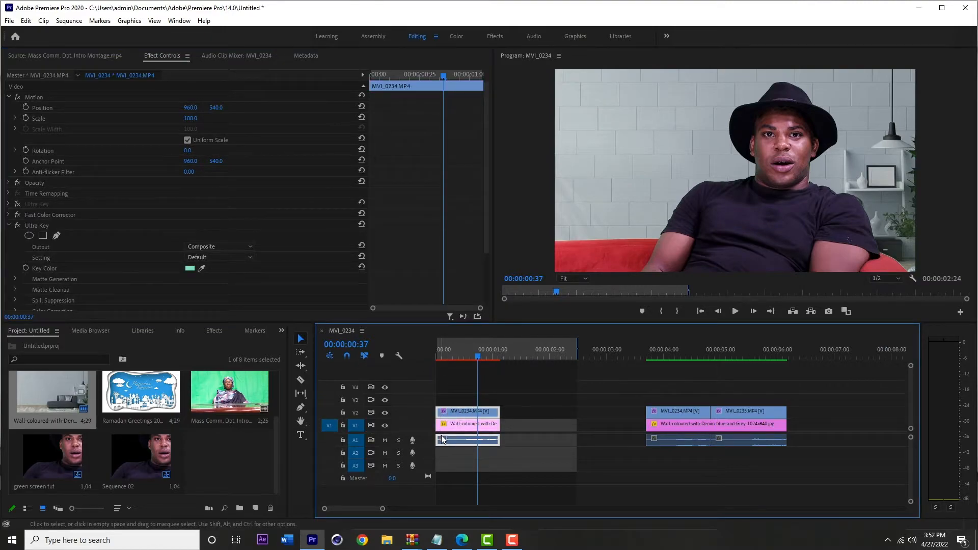
{"action": "left_click_drag", "start_coordinate": [484, 216], "coordinate": [486, 274]}
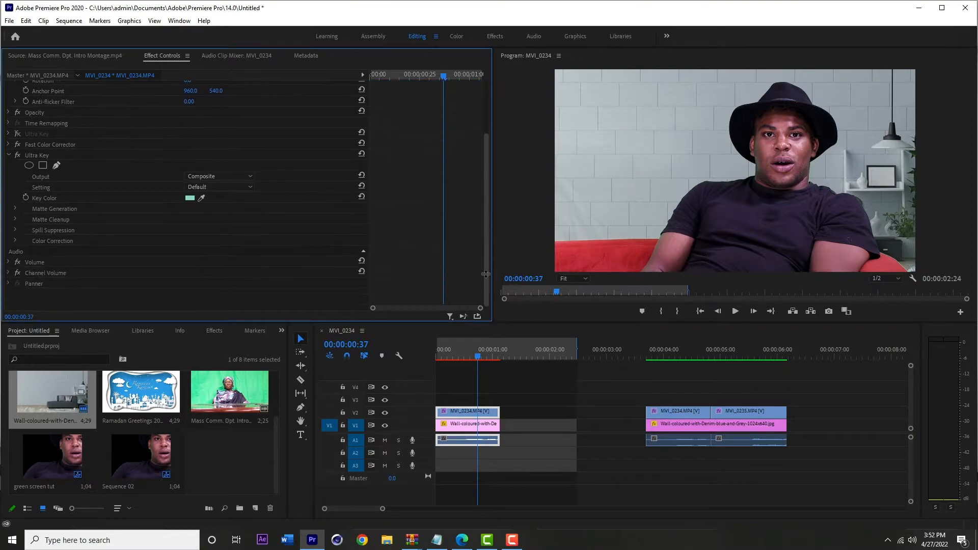
{"action": "left_click", "coordinate": [235, 175]}
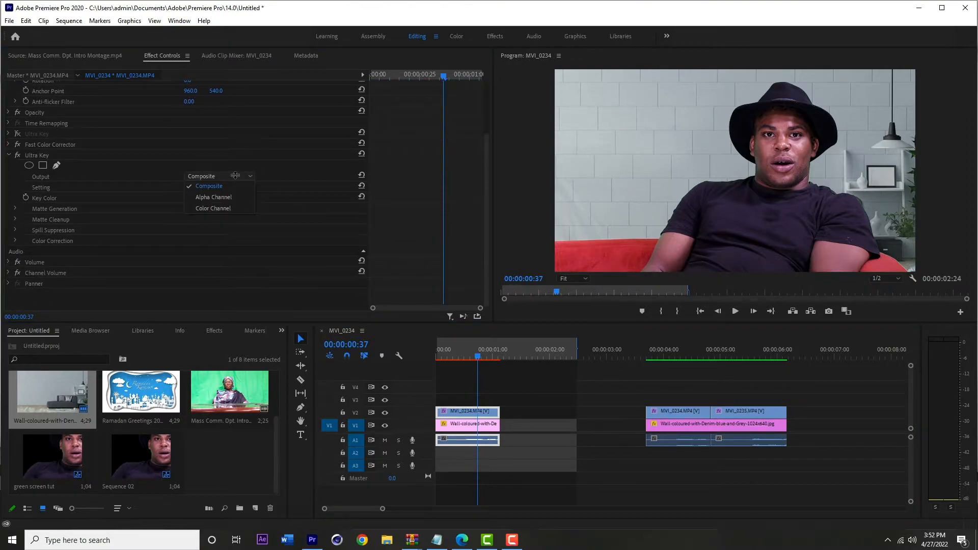
{"action": "left_click", "coordinate": [231, 197]}
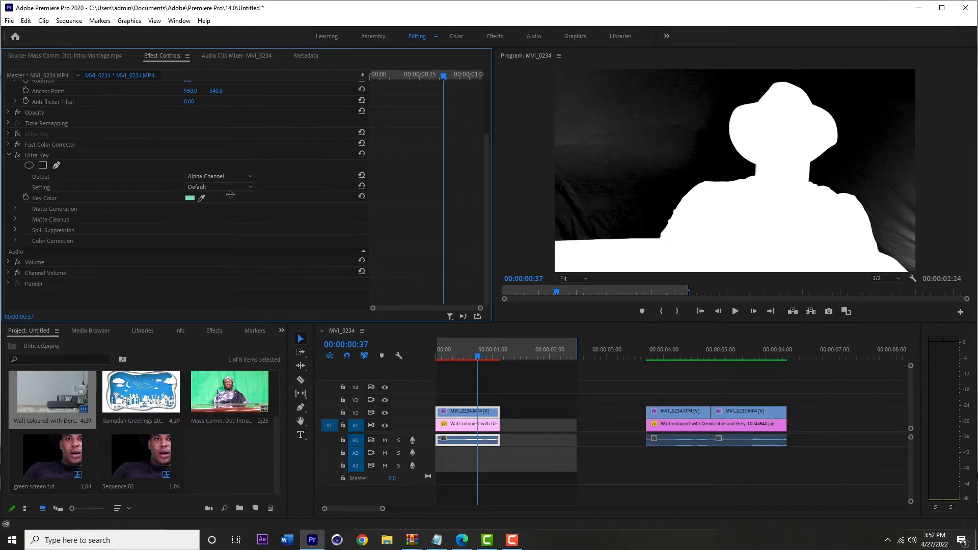
{"action": "left_click", "coordinate": [239, 187]}
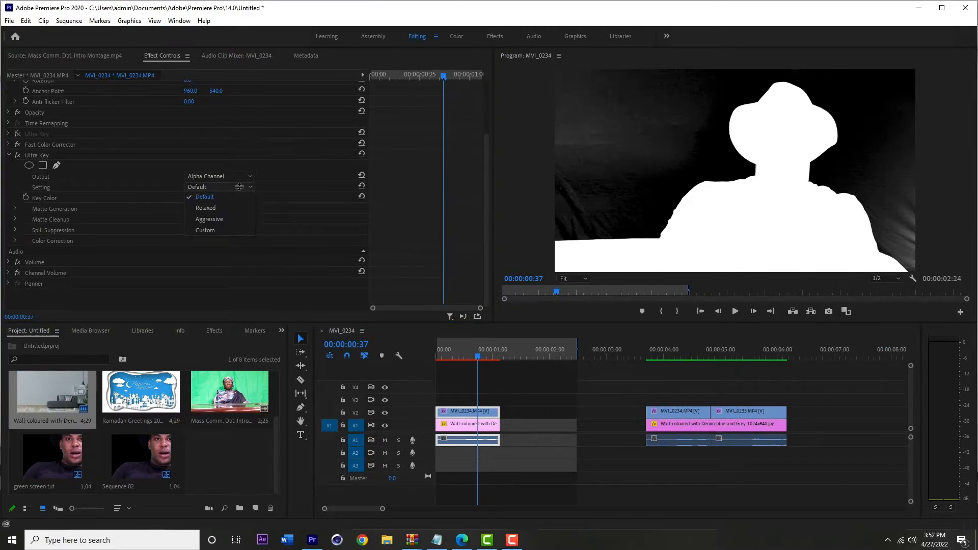
{"action": "left_click", "coordinate": [229, 219]}
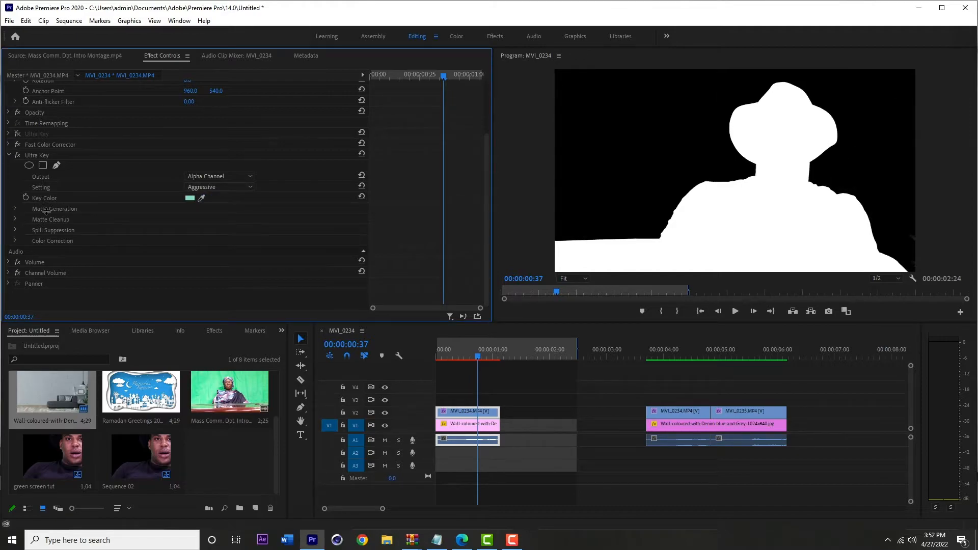
- Set the Ultra Key's Matte Generation Transparency to 37 and Highlight to 0, and return the Output to Composite
{"action": "left_click", "coordinate": [14, 208]}
{"action": "scroll", "coordinate": [159, 228], "scroll_direction": "down", "scroll_amount": 1}
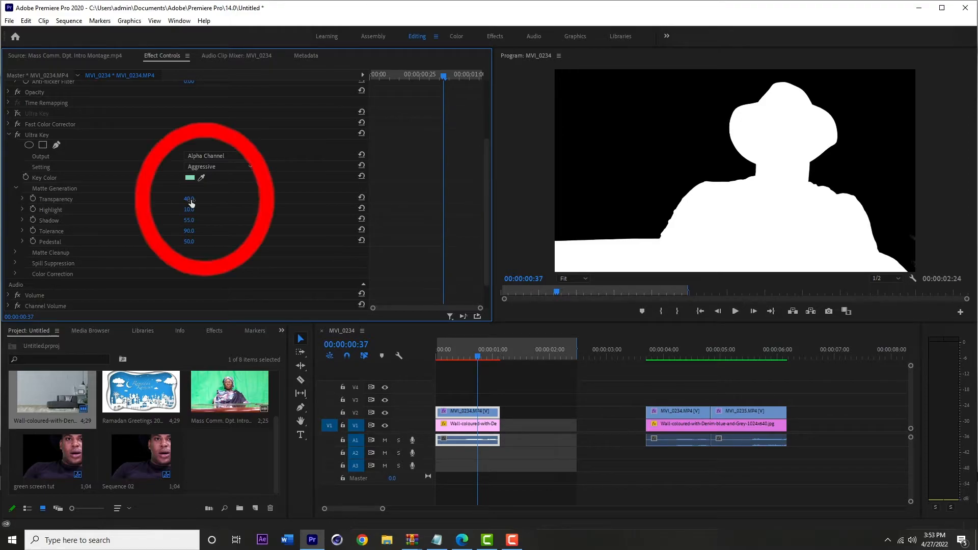
{"action": "left_click_drag", "start_coordinate": [189, 200], "coordinate": [220, 200]}
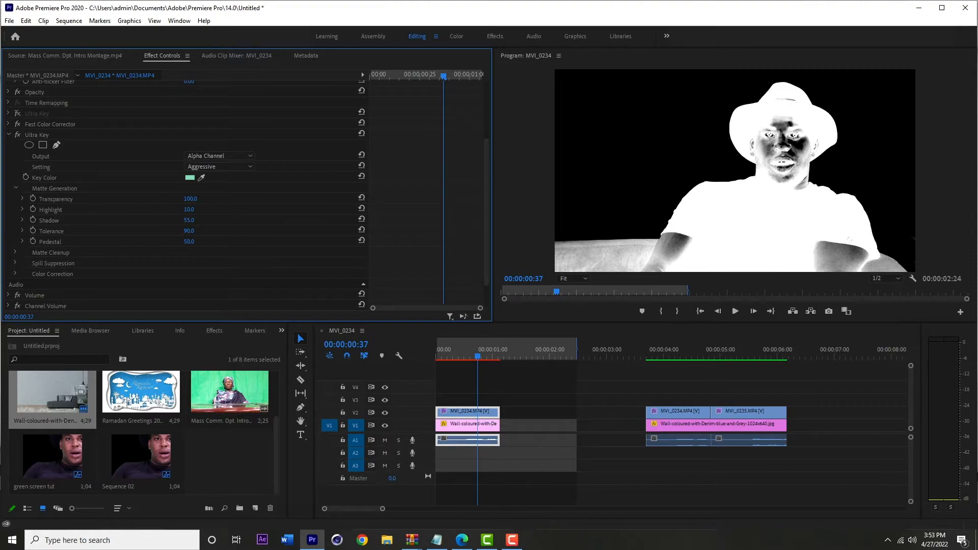
{"action": "left_click_drag", "start_coordinate": [220, 200], "coordinate": [196, 200]}
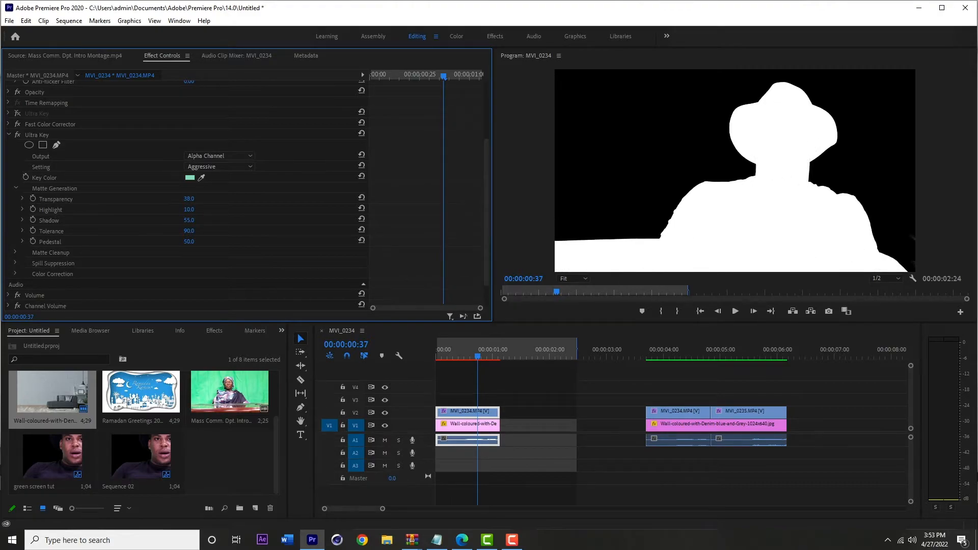
{"action": "left_click_drag", "start_coordinate": [189, 199], "coordinate": [177, 199]}
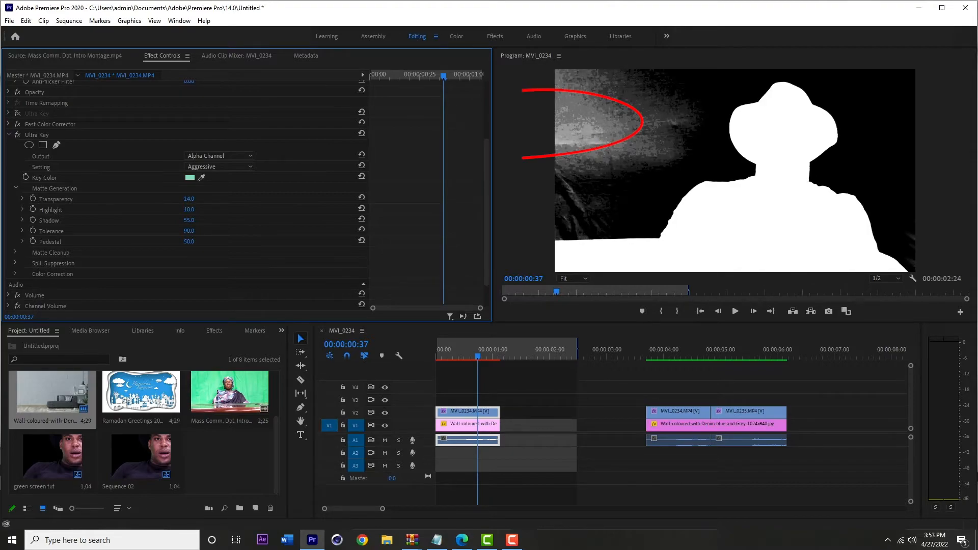
{"action": "mouse_move", "coordinate": [177, 198]}
{"action": "left_mouse_down"}
{"action": "mouse_move", "coordinate": [221, 199]}
{"action": "mouse_move", "coordinate": [186, 199]}
{"action": "left_mouse_up"}
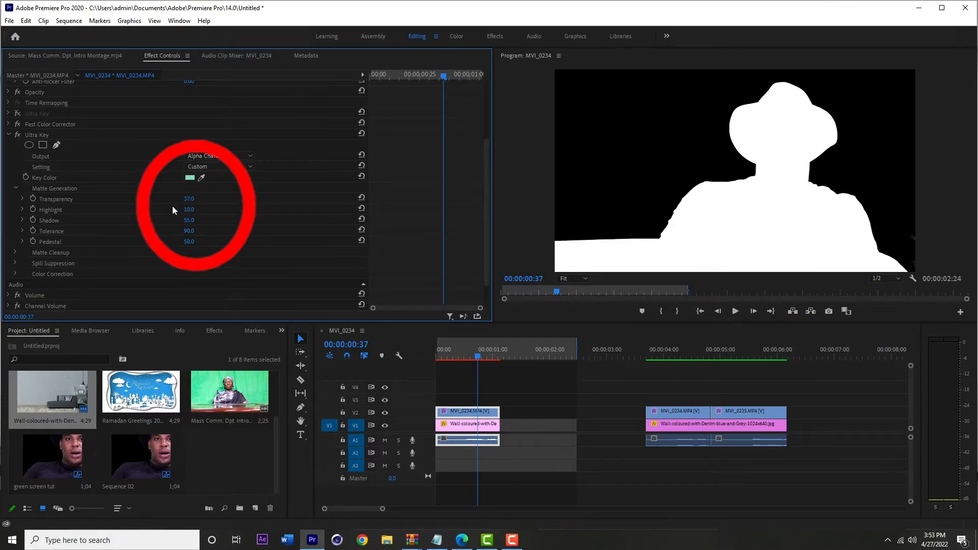
{"action": "mouse_move", "coordinate": [190, 209]}
{"action": "left_mouse_down"}
{"action": "mouse_move", "coordinate": [168, 209]}
{"action": "mouse_move", "coordinate": [192, 210]}
{"action": "left_mouse_up"}
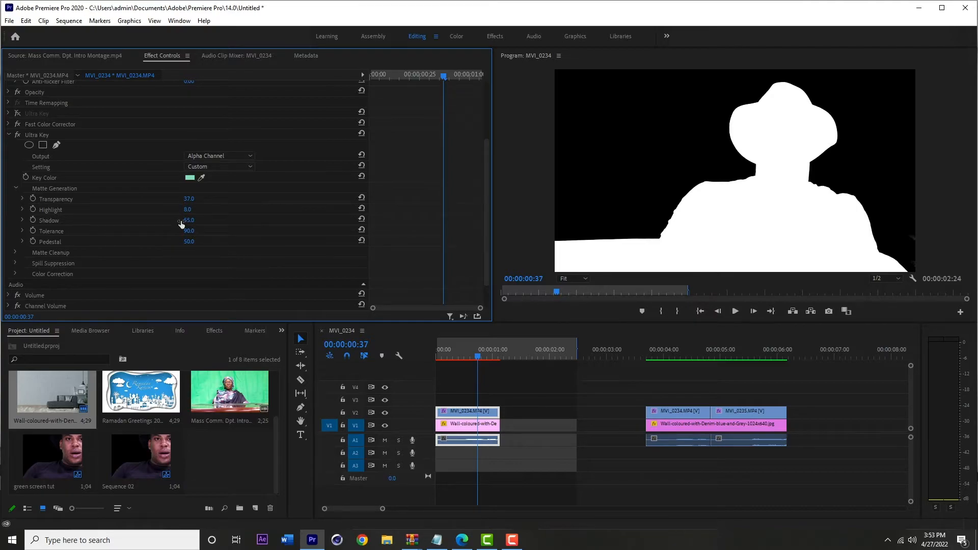
{"action": "left_click", "coordinate": [234, 155]}
{"action": "left_click", "coordinate": [224, 166]}
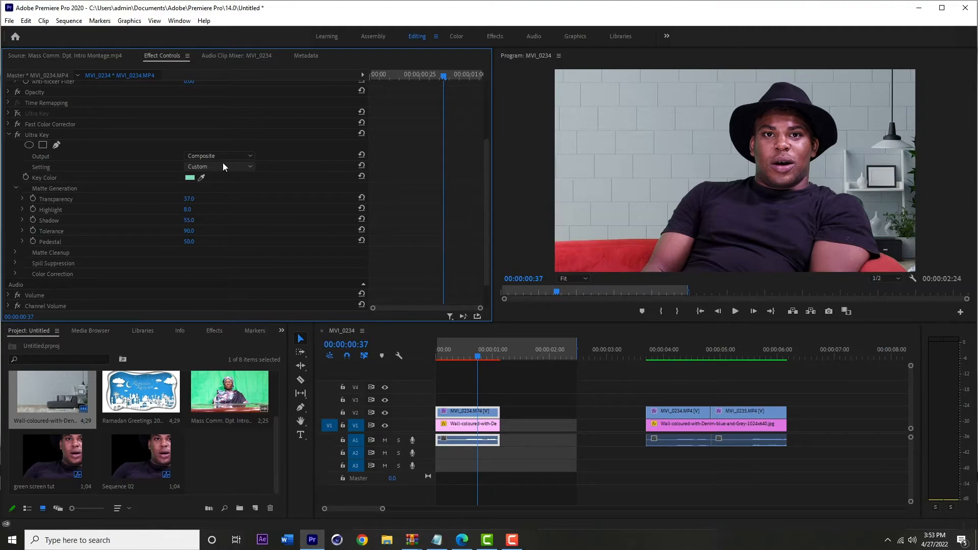
- Set the Matte Cleanup Choke to 31 while checking the matte in Alpha Channel output, and return the Output to Composite
{"action": "scroll", "coordinate": [119, 233], "scroll_direction": "down", "scroll_amount": 1}
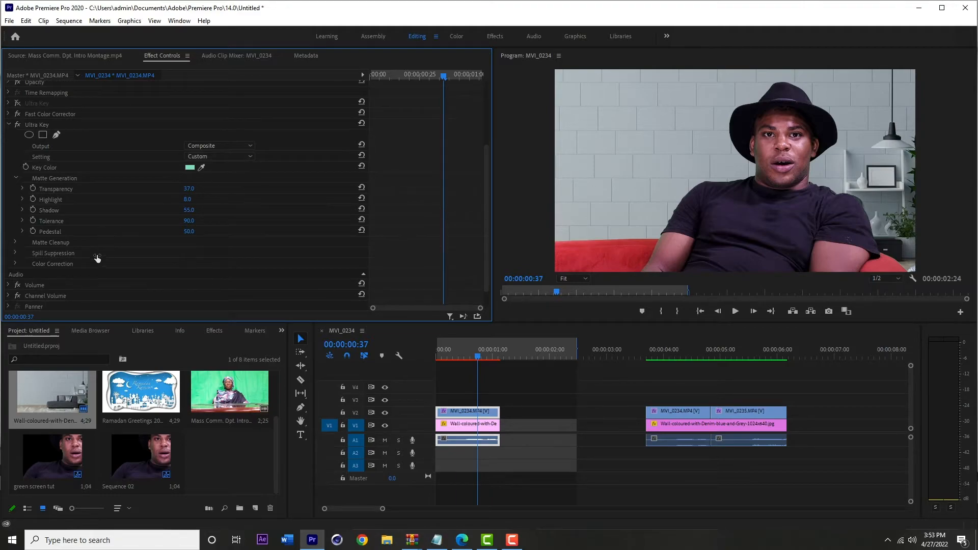
{"action": "left_click", "coordinate": [23, 247]}
{"action": "scroll", "coordinate": [91, 237], "scroll_direction": "down", "scroll_amount": 2}
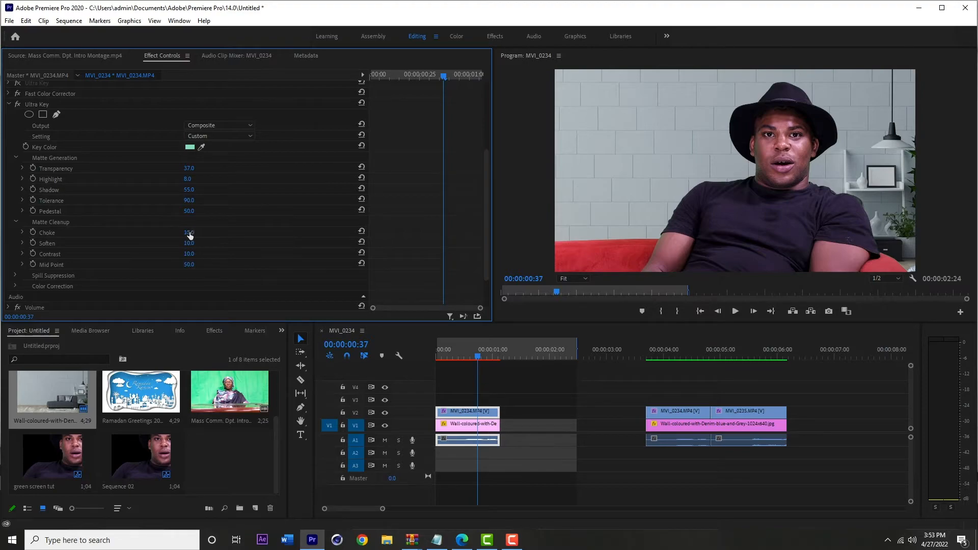
{"action": "left_click_drag", "start_coordinate": [190, 235], "coordinate": [235, 236]}
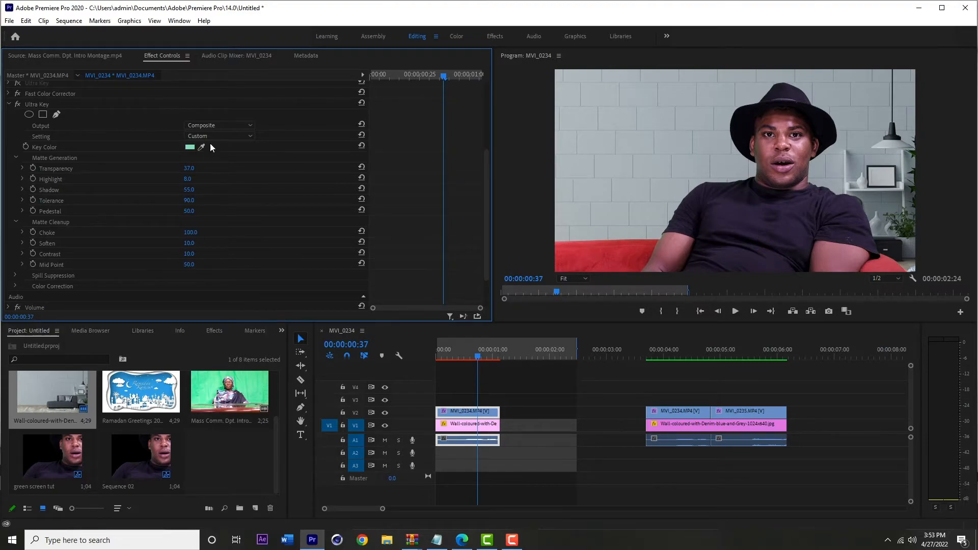
{"action": "left_click", "coordinate": [222, 126]}
{"action": "left_click", "coordinate": [214, 175]}
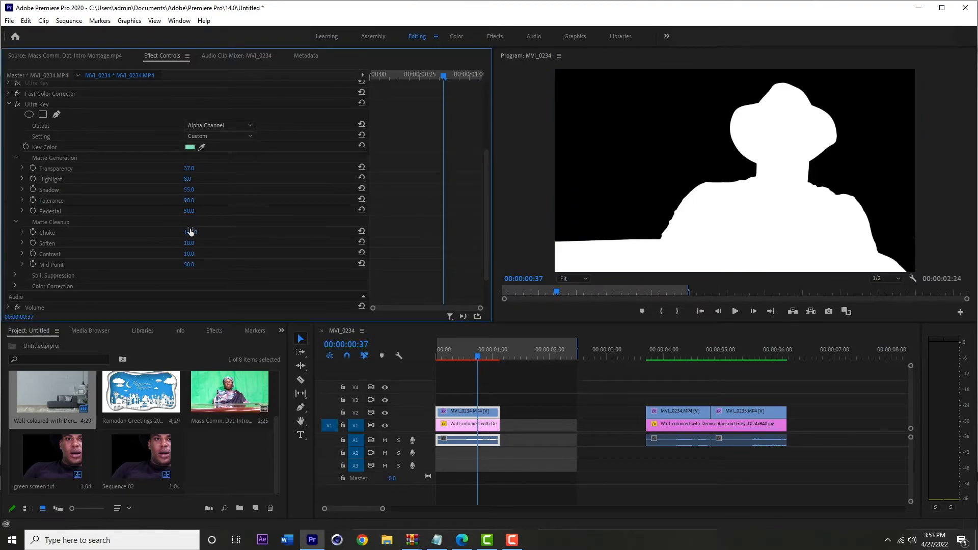
{"action": "mouse_move", "coordinate": [189, 235]}
{"action": "left_mouse_down"}
{"action": "mouse_move", "coordinate": [142, 235]}
{"action": "mouse_move", "coordinate": [219, 234]}
{"action": "mouse_move", "coordinate": [175, 234]}
{"action": "left_mouse_up"}
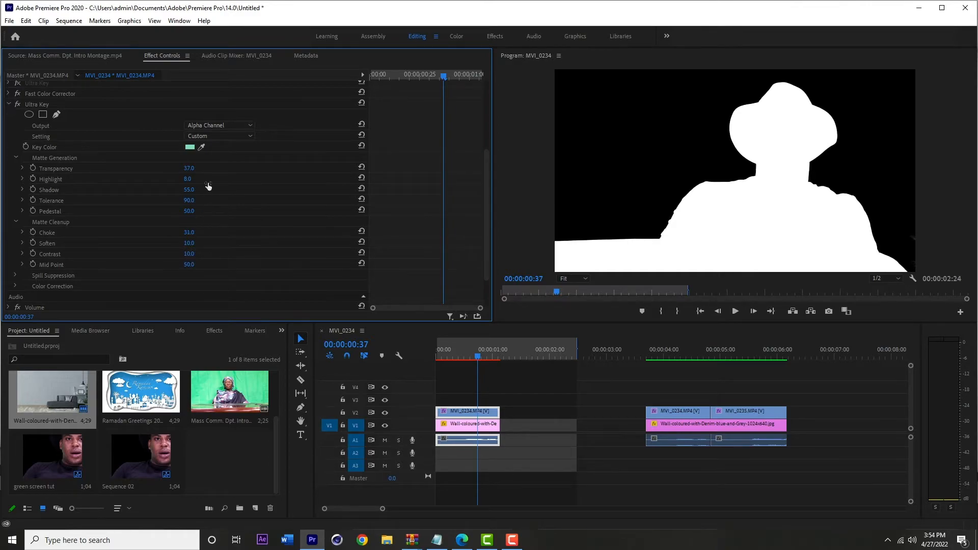
{"action": "left_click", "coordinate": [237, 125]}
{"action": "left_click", "coordinate": [233, 134]}
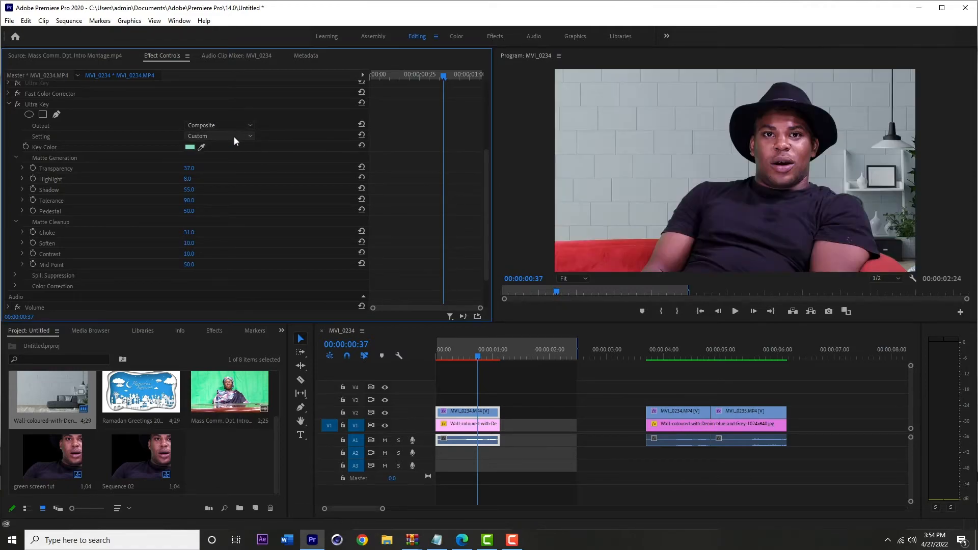
- Set the Ultra Key's Matte Cleanup Soften to 12 while checking the matte in Alpha Channel output, and return the Output to Composite
{"action": "left_click", "coordinate": [230, 124]}
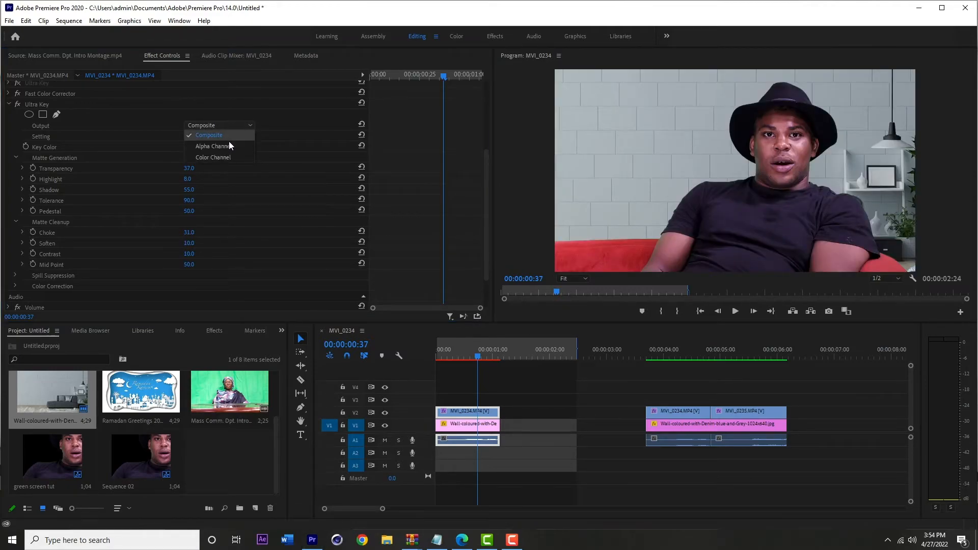
{"action": "left_click", "coordinate": [228, 142]}
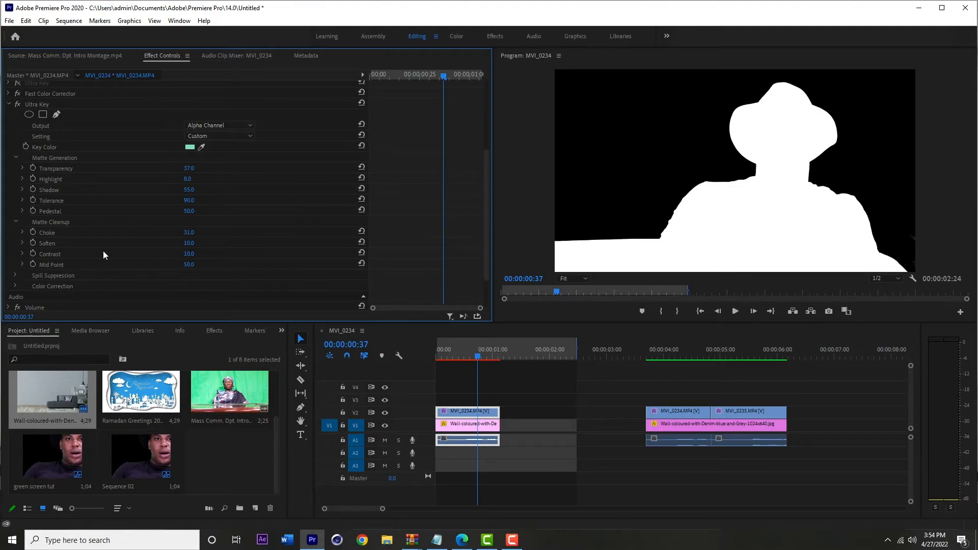
{"action": "left_click_drag", "start_coordinate": [191, 243], "coordinate": [186, 244]}
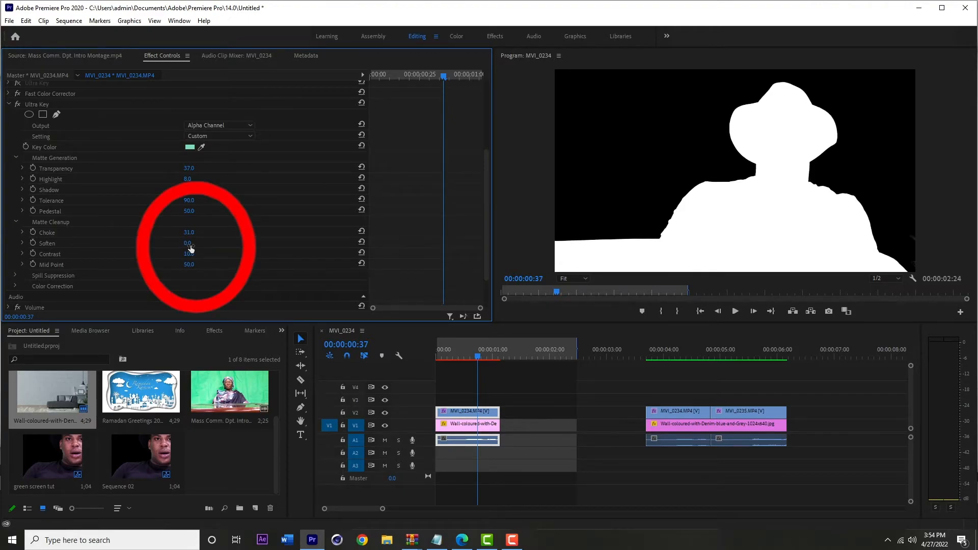
{"action": "left_click_drag", "start_coordinate": [191, 245], "coordinate": [241, 246]}
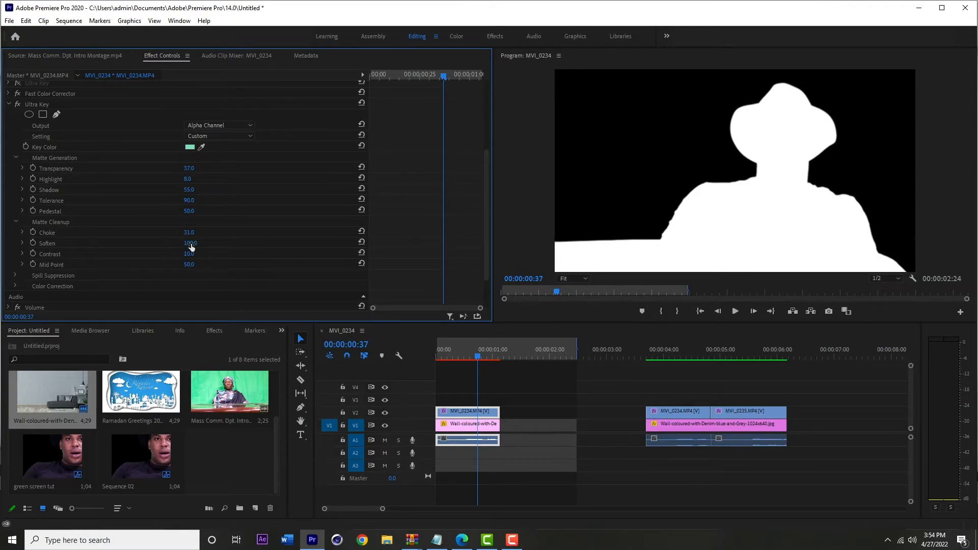
{"action": "mouse_move", "coordinate": [187, 248]}
{"action": "left_mouse_down"}
{"action": "mouse_move", "coordinate": [137, 248]}
{"action": "mouse_move", "coordinate": [203, 243]}
{"action": "mouse_move", "coordinate": [189, 243]}
{"action": "left_mouse_up"}
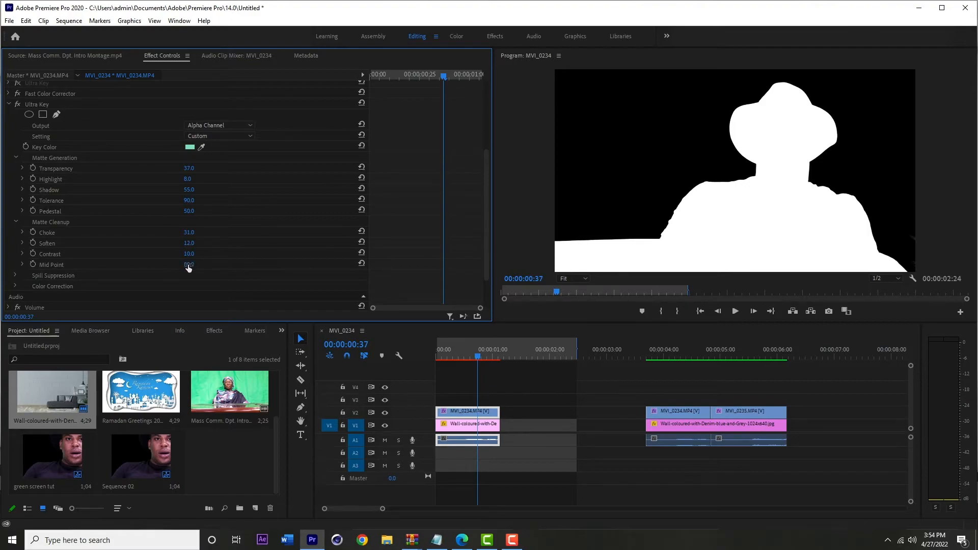
{"action": "left_click", "coordinate": [233, 126]}
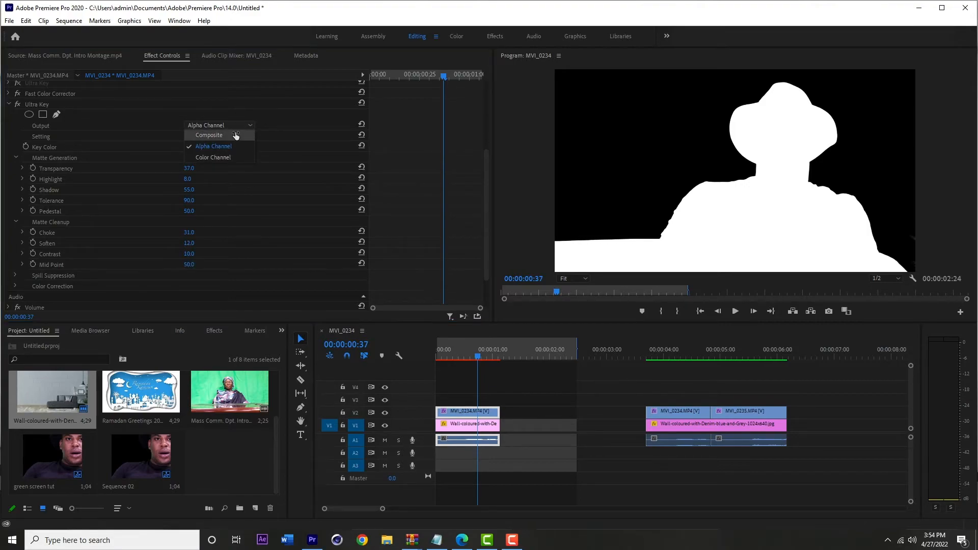
{"action": "left_click", "coordinate": [235, 133]}
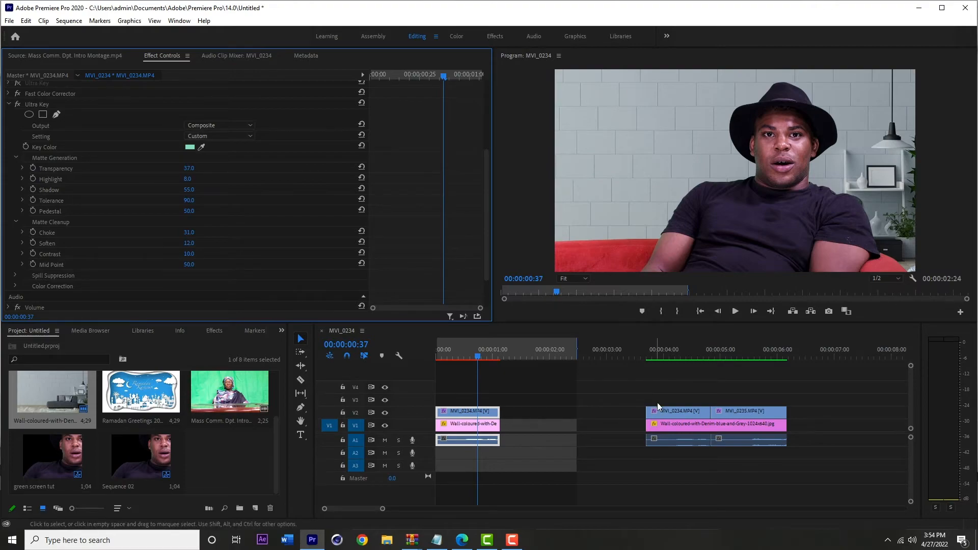
- Find the Fast Color Corrector by searching the effects for "fast" and apply it to the keyed MVI_0234.MP4 clip on V2
{"action": "left_click", "coordinate": [467, 358]}
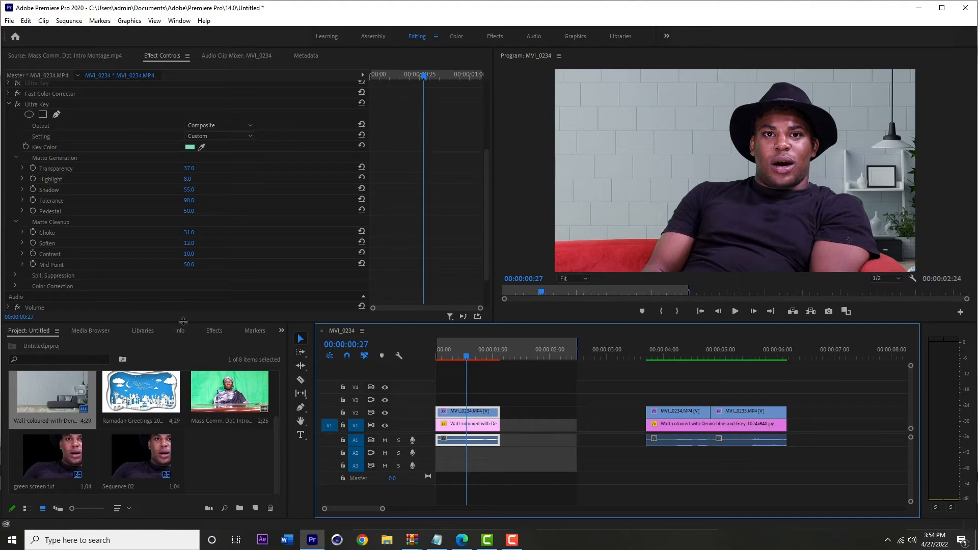
{"action": "left_click", "coordinate": [213, 330]}
{"action": "left_click", "coordinate": [97, 344]}
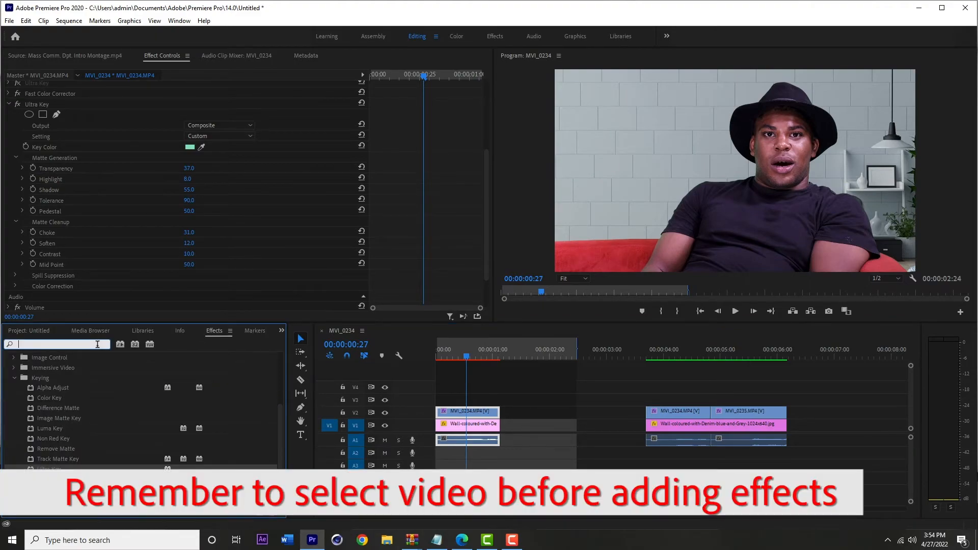
{"action": "type", "text": "fast"}
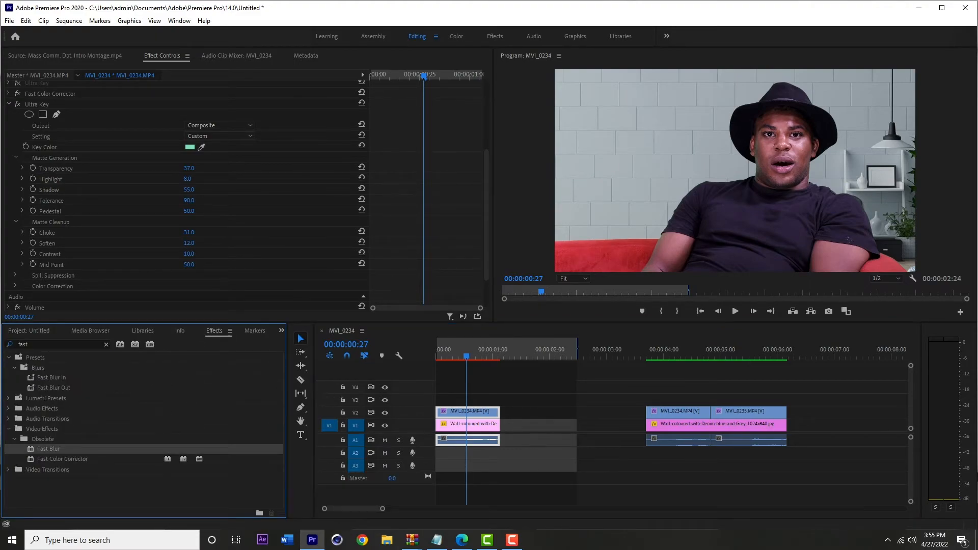
{"action": "left_click_drag", "start_coordinate": [61, 459], "coordinate": [458, 412]}
- Try an Input Black Level of 6 in the new Fast Color Corrector and reset that parameter
{"action": "scroll", "coordinate": [186, 195], "scroll_direction": "down", "scroll_amount": 18}
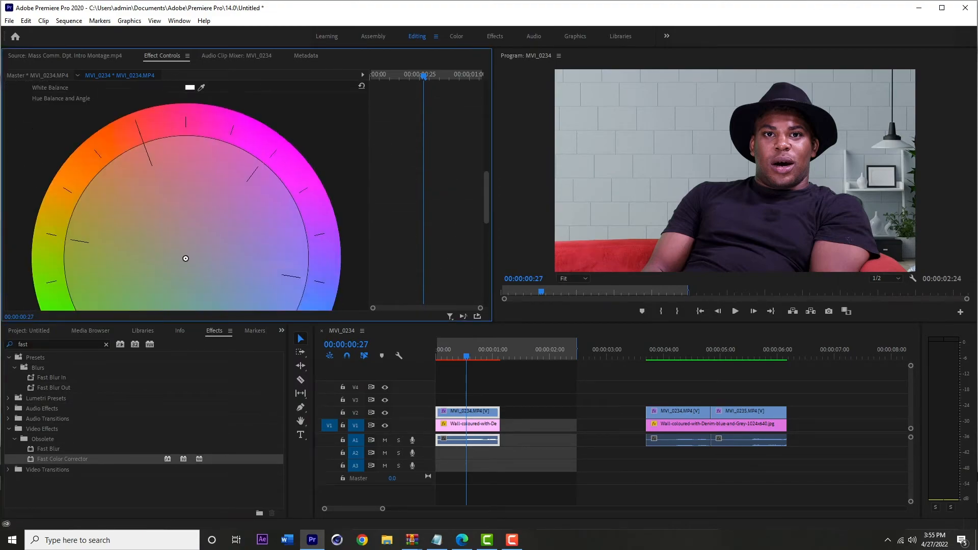
{"action": "scroll", "coordinate": [186, 195], "scroll_direction": "up", "scroll_amount": 2}
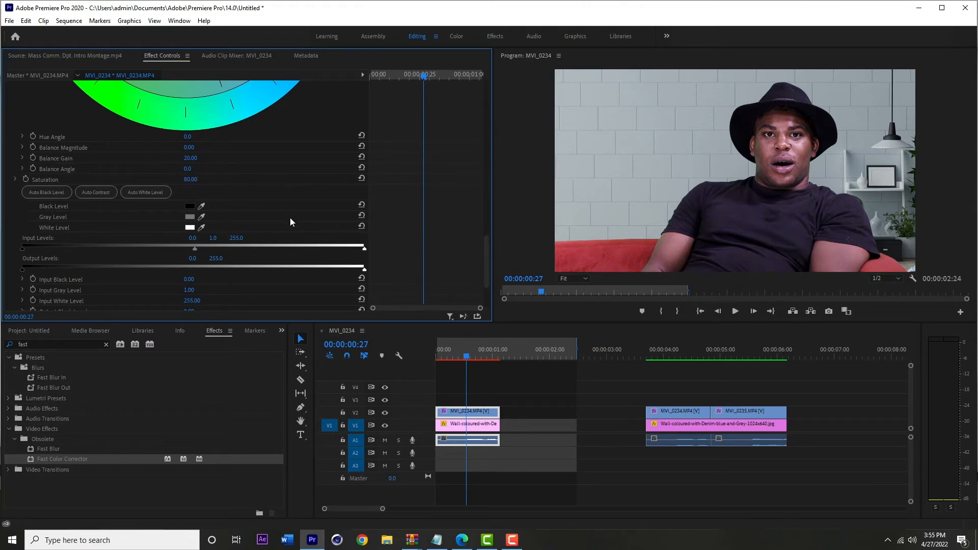
{"action": "scroll", "coordinate": [290, 222], "scroll_direction": "down", "scroll_amount": 2}
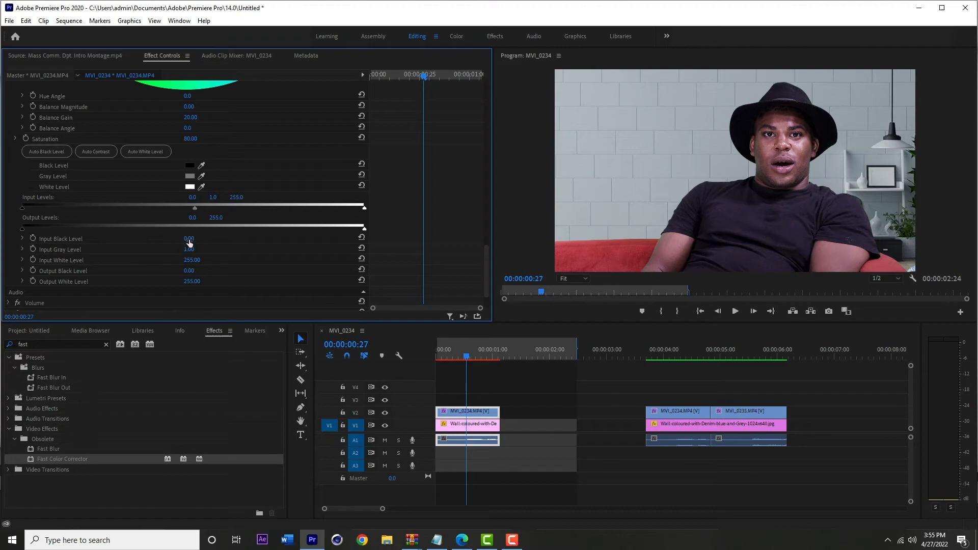
{"action": "left_click", "coordinate": [189, 239]}
{"action": "type", "text": "31"}
{"action": "key", "text": "Return"}
{"action": "mouse_move", "coordinate": [190, 238]}
{"action": "left_mouse_down"}
{"action": "mouse_move", "coordinate": [262, 238]}
{"action": "mouse_move", "coordinate": [174, 239]}
{"action": "left_mouse_up"}
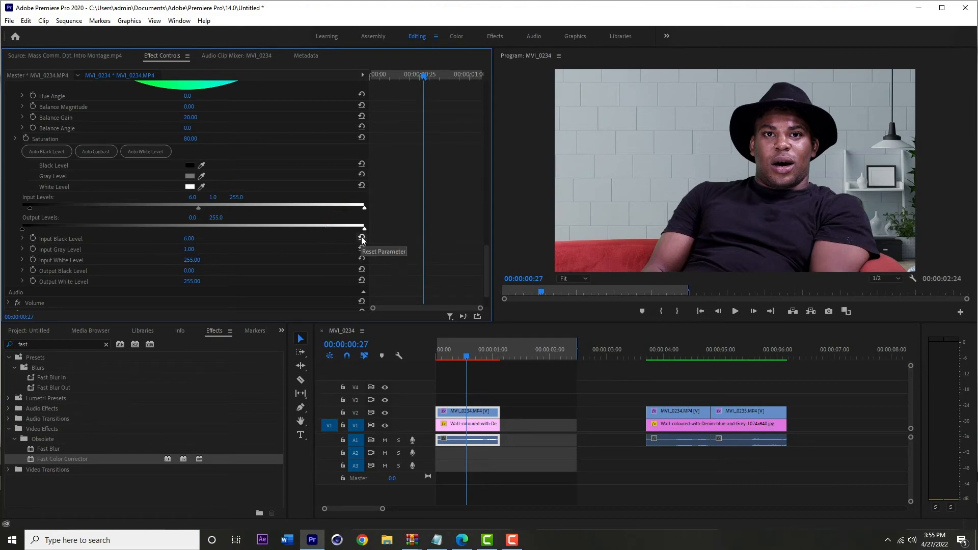
{"action": "left_click", "coordinate": [361, 238]}
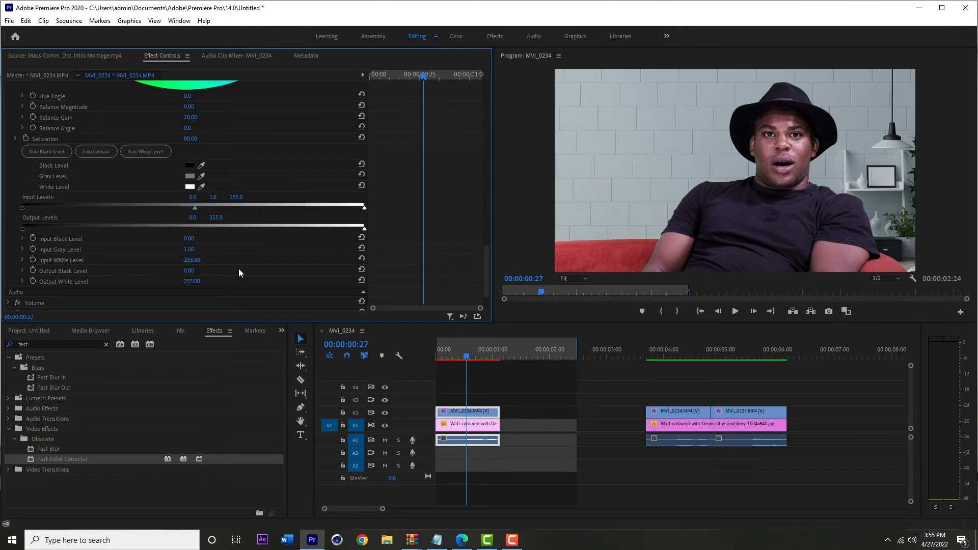
- Toggle the Fast Color Corrector off and on repeatedly to compare the keyed clip with and without the effect
{"action": "scroll", "coordinate": [258, 246], "scroll_direction": "up", "scroll_amount": 7}
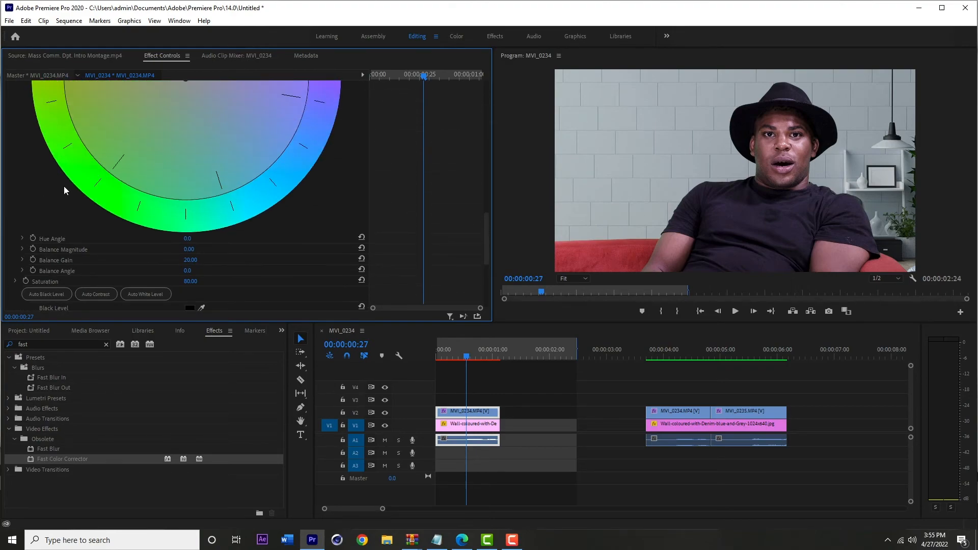
{"action": "scroll", "coordinate": [63, 186], "scroll_direction": "up", "scroll_amount": 9}
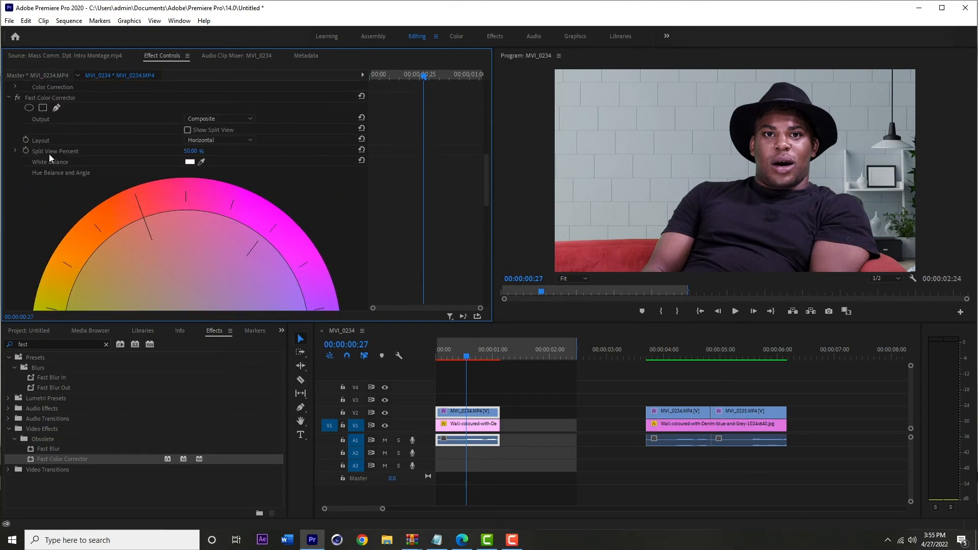
{"action": "scroll", "coordinate": [49, 157], "scroll_direction": "up", "scroll_amount": 1}
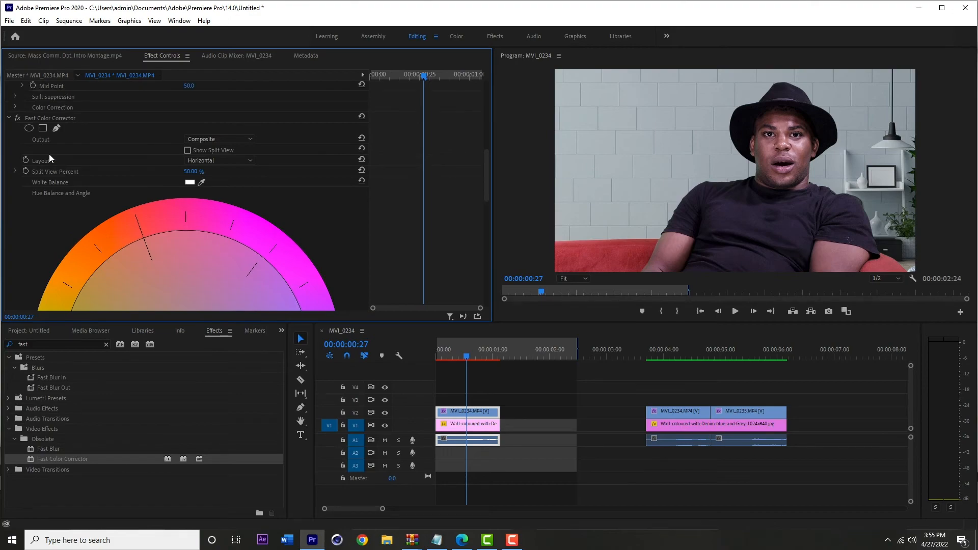
{"action": "left_click", "coordinate": [17, 118]}
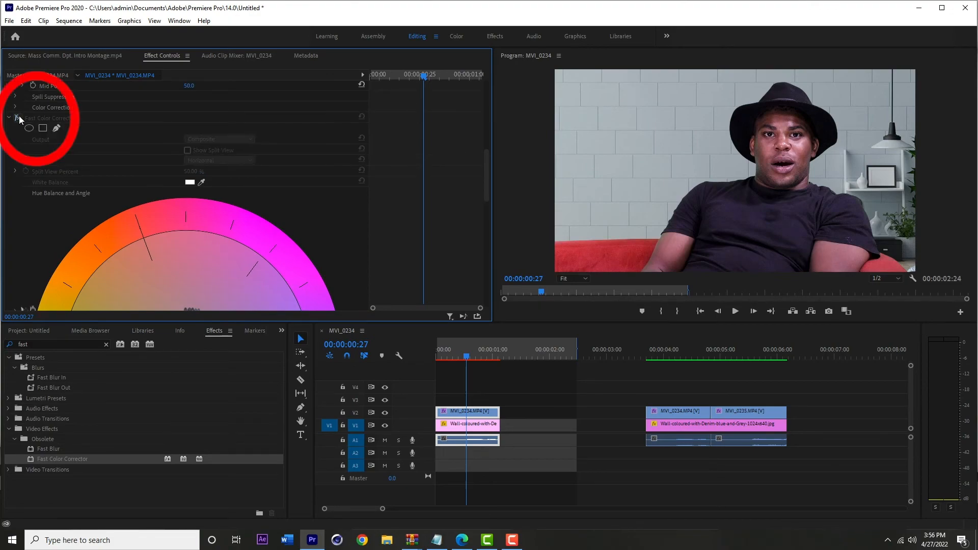
{"action": "left_click", "coordinate": [17, 118]}
{"action": "left_click", "coordinate": [18, 118]}
{"action": "left_click", "coordinate": [18, 117]}
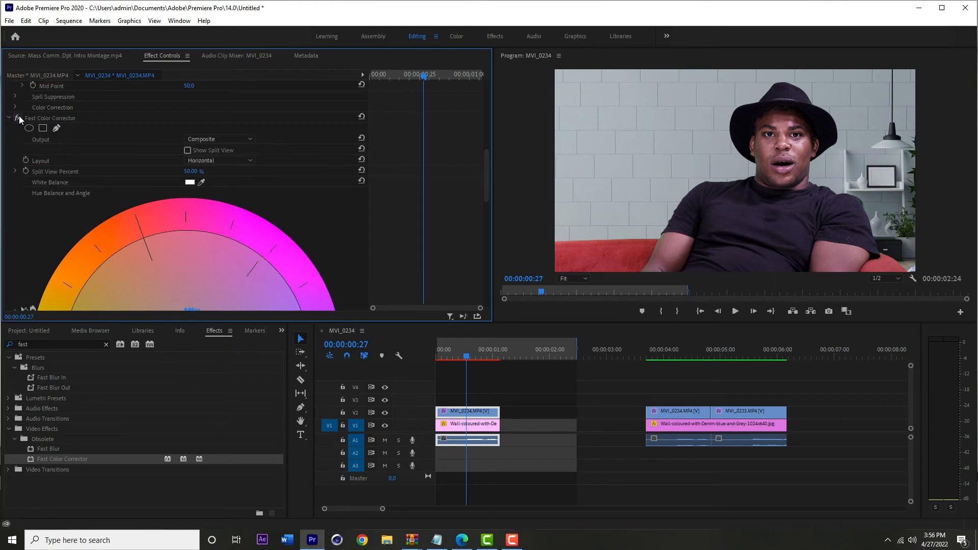
{"action": "left_click", "coordinate": [18, 117]}
{"action": "left_click", "coordinate": [18, 117]}
- Switch from the effects list back to the media items of the Untitled project
{"action": "scroll", "coordinate": [74, 201], "scroll_direction": "down", "scroll_amount": 10}
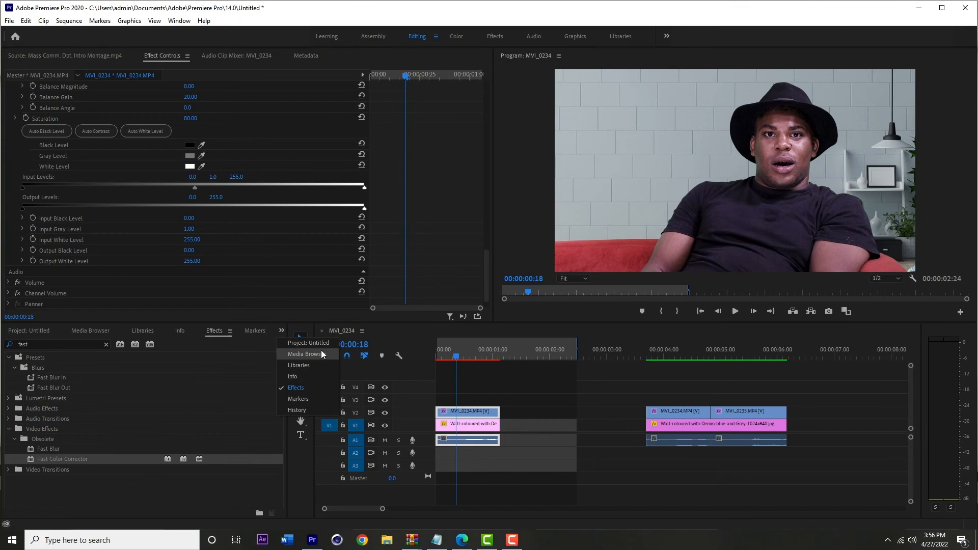
{"action": "left_click", "coordinate": [319, 344]}
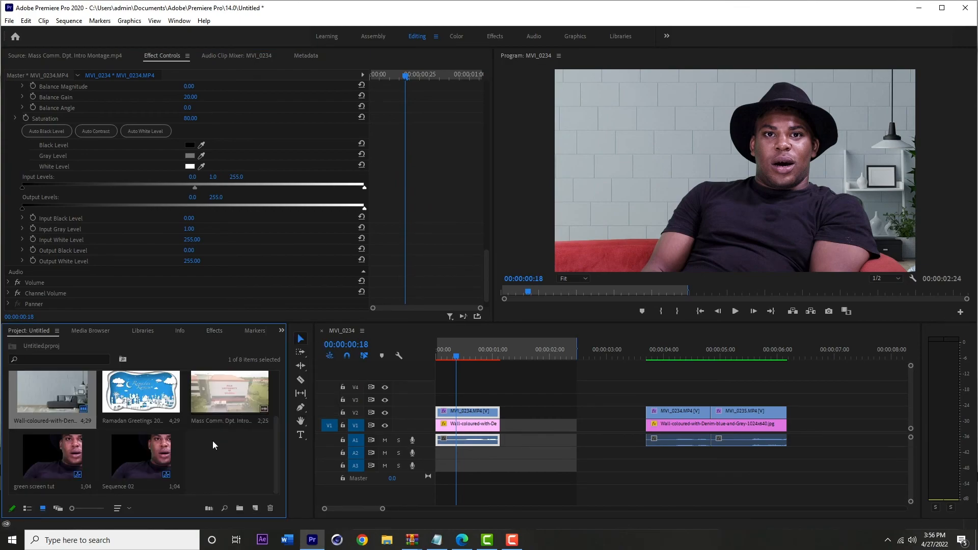
{"action": "scroll", "coordinate": [200, 429], "scroll_direction": "up", "scroll_amount": 2}
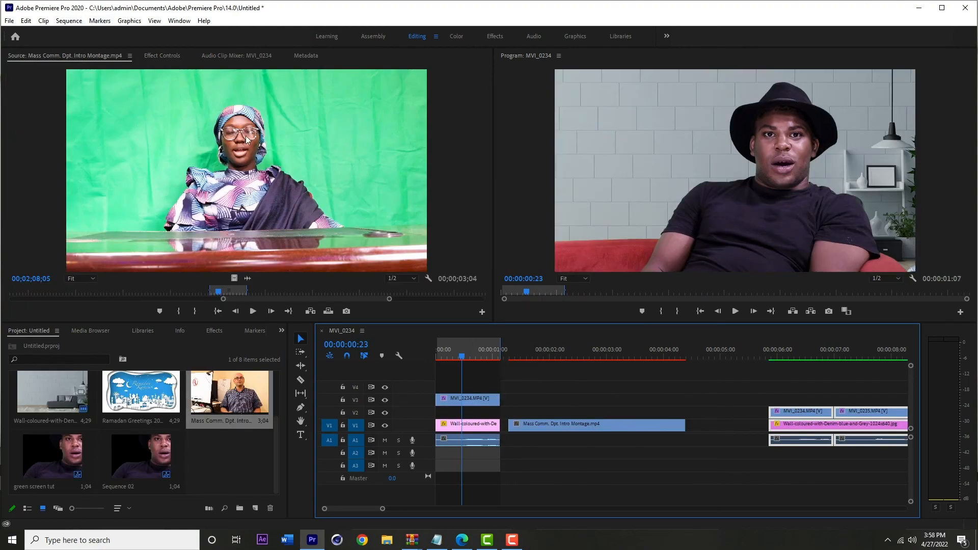
- Render the MVI_0234 sequence from In to Out
{"action": "left_click", "coordinate": [69, 20]}
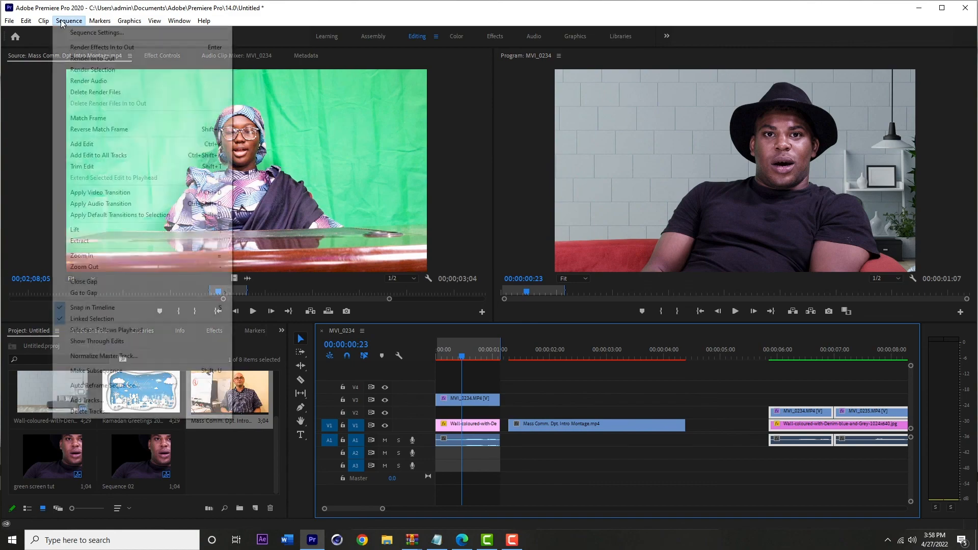
{"action": "left_click", "coordinate": [110, 59]}
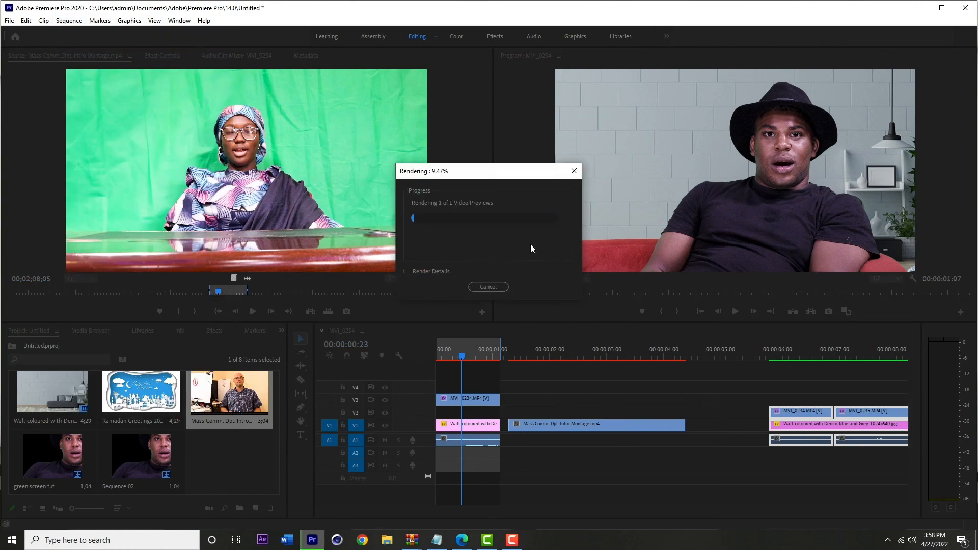